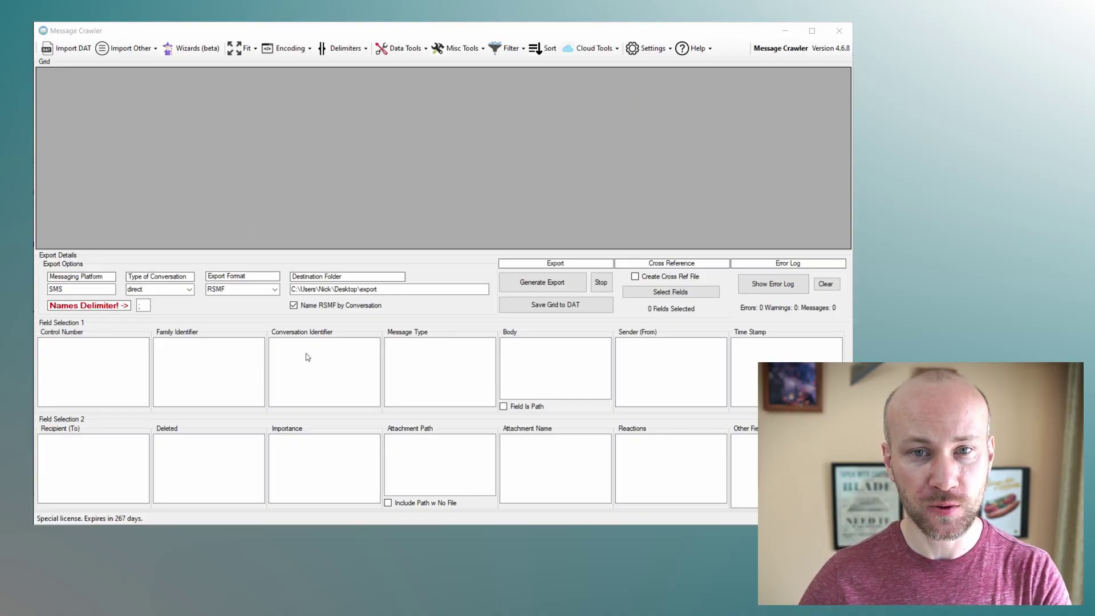
- Open the Slack (channels/dms/mpims/groups) importer, move it top-left, and edit the attachments save location
click(125, 48)
click(131, 65)
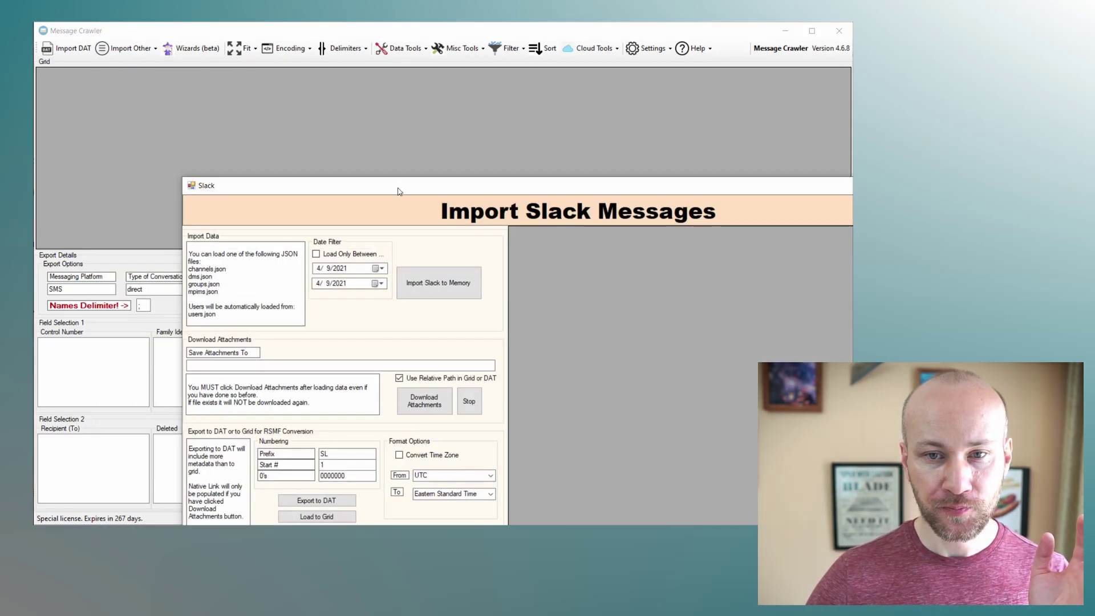
drag(395, 188, 259, 53)
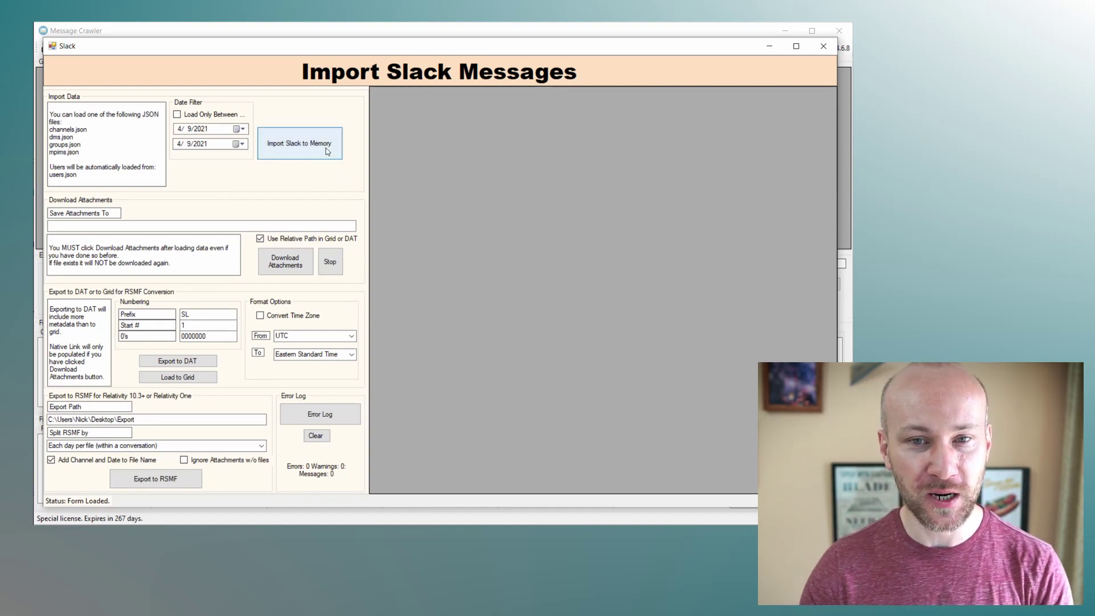
click(124, 225)
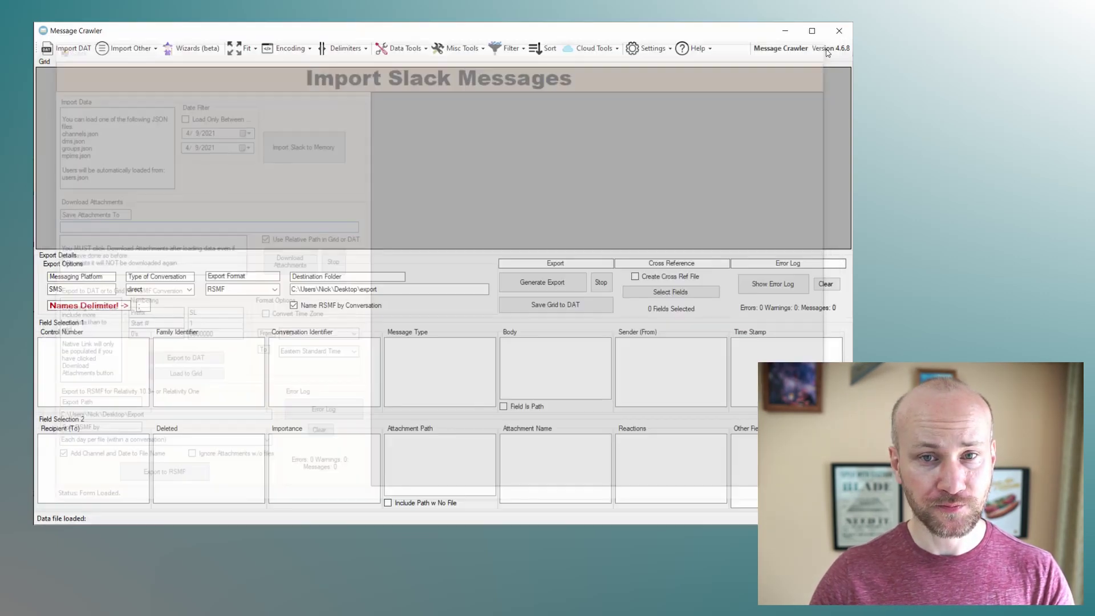
- Open the Teams (MSG/PST) importer from Import Other and move its window up and right
click(130, 48)
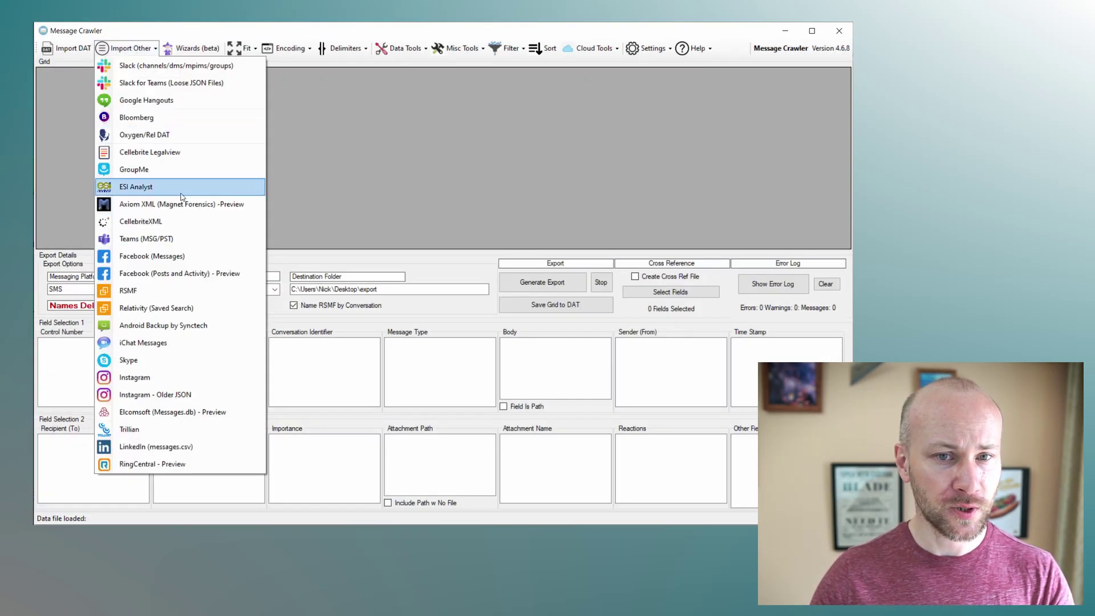
click(197, 238)
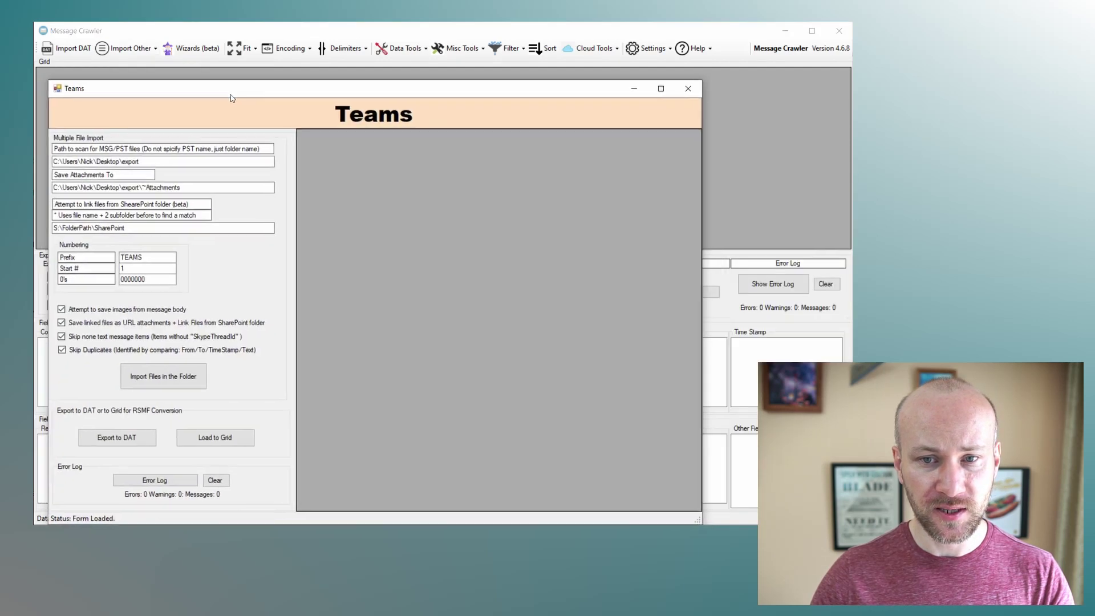
drag(231, 97, 266, 77)
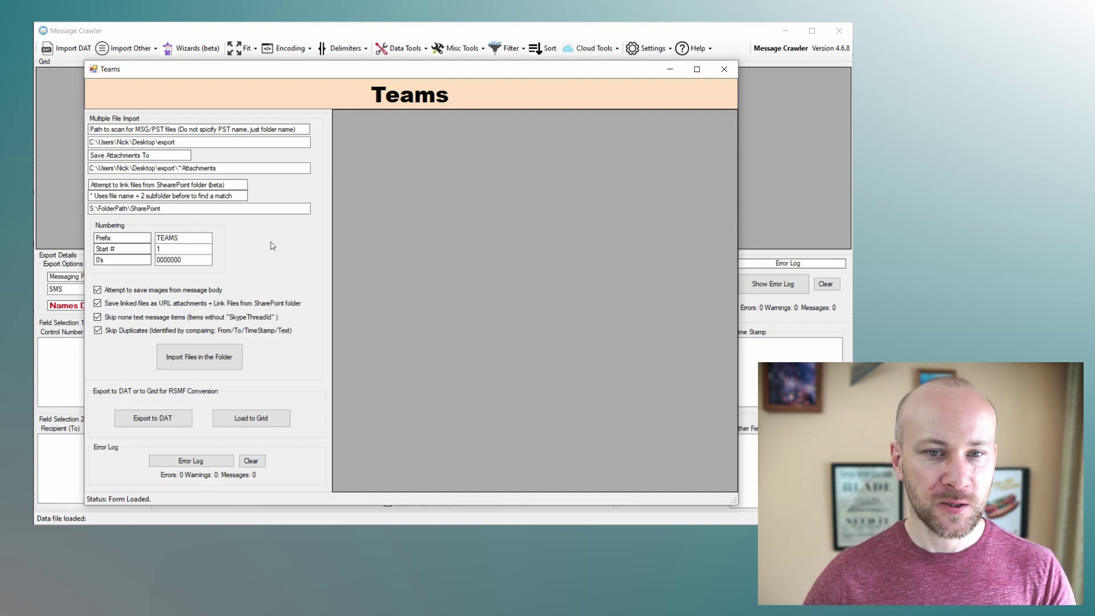
double_click(159, 208)
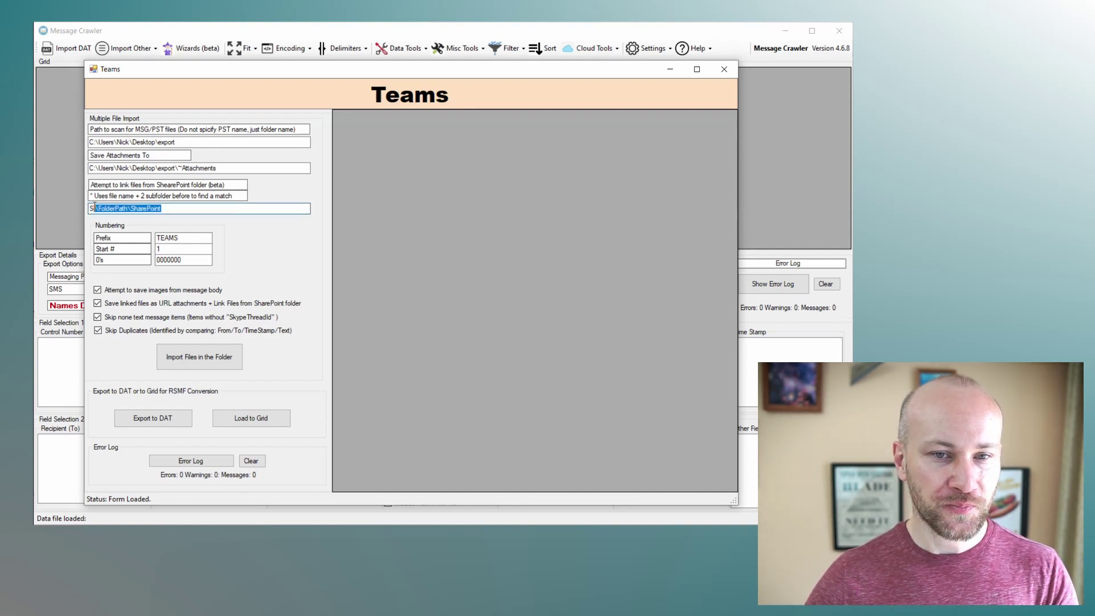
drag(170, 208, 86, 207)
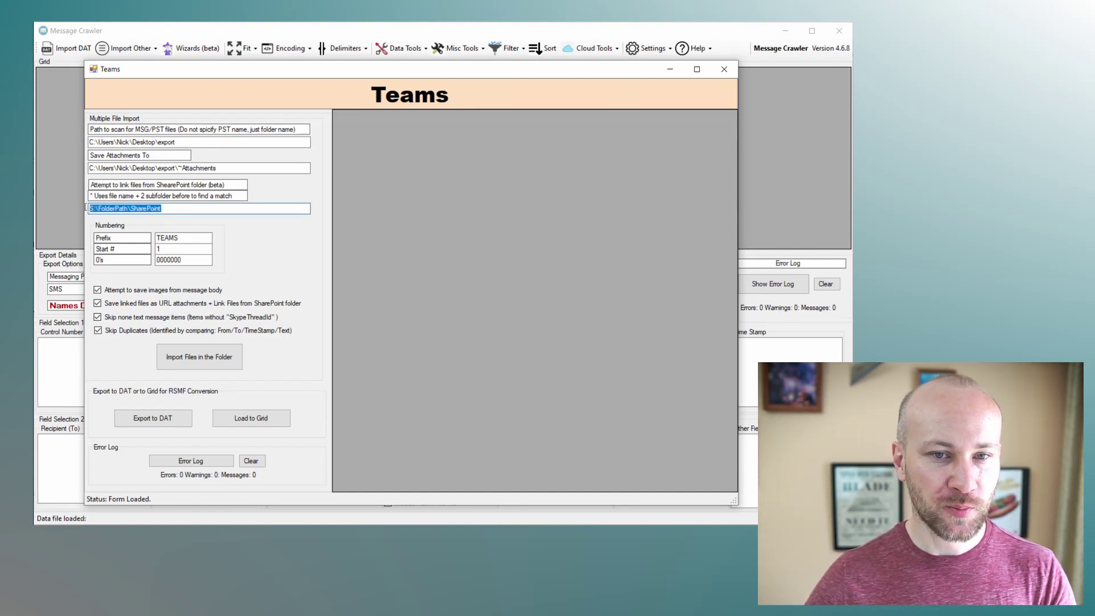
click(188, 206)
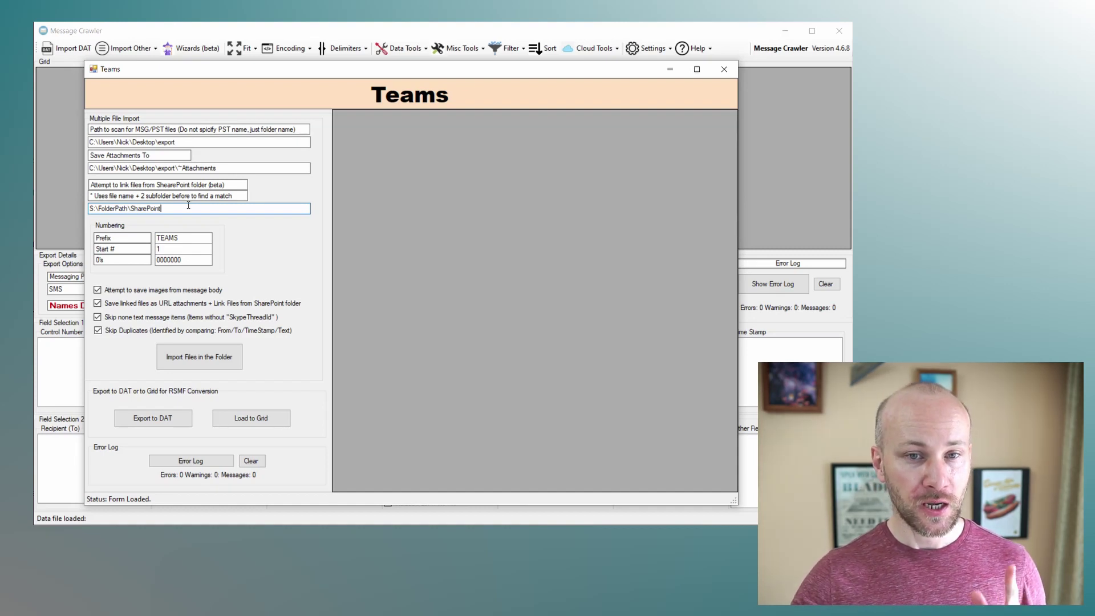
drag(162, 208, 89, 209)
click(161, 208)
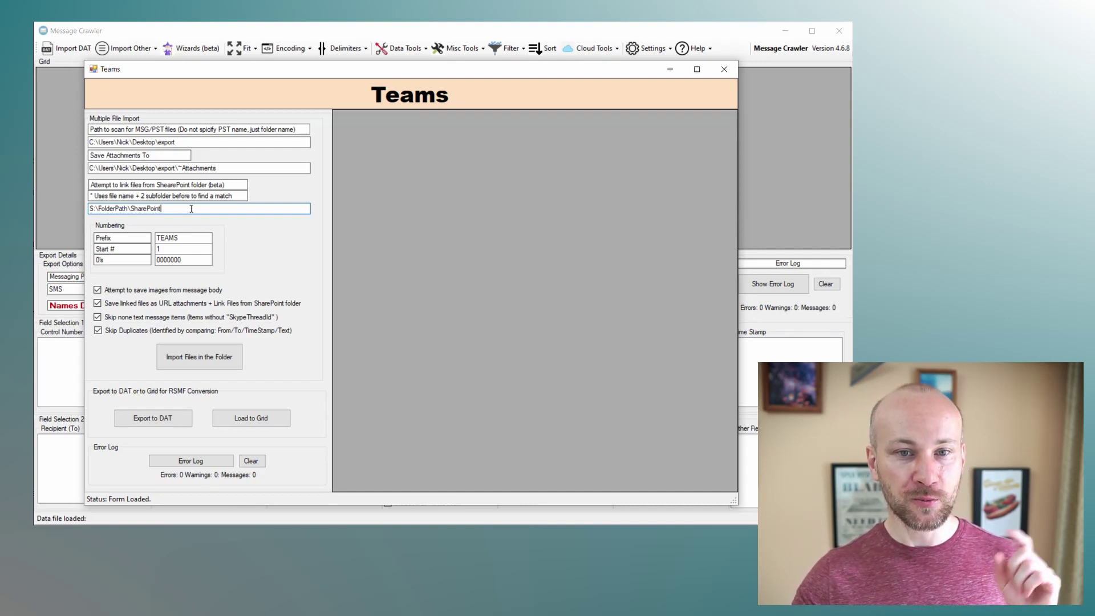
double_click(170, 207)
click(172, 209)
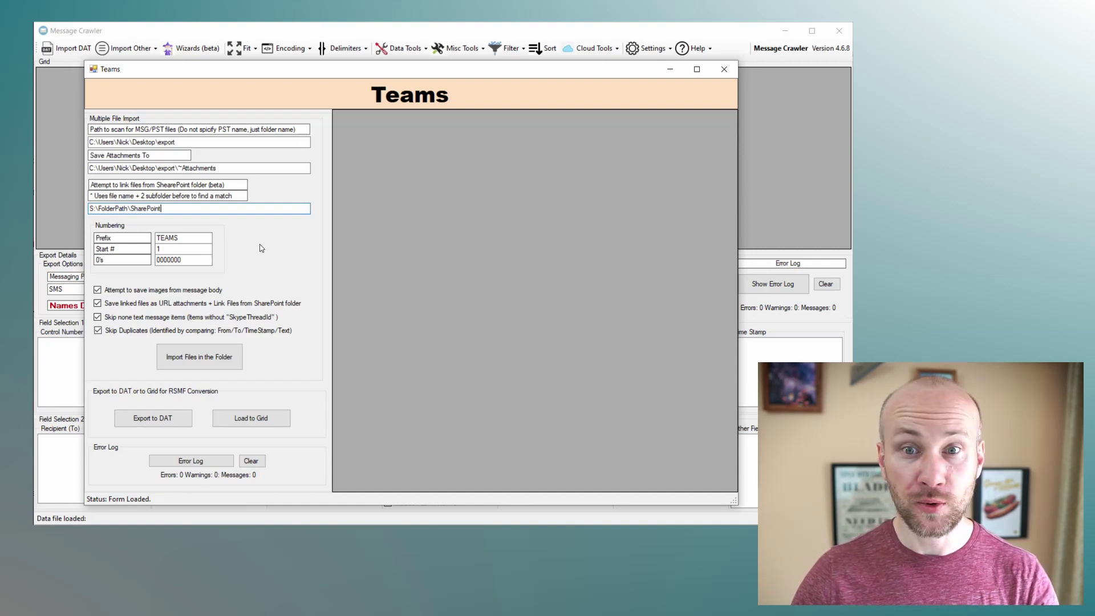
- Close the Teams (MSG/PST) import window
click(724, 69)
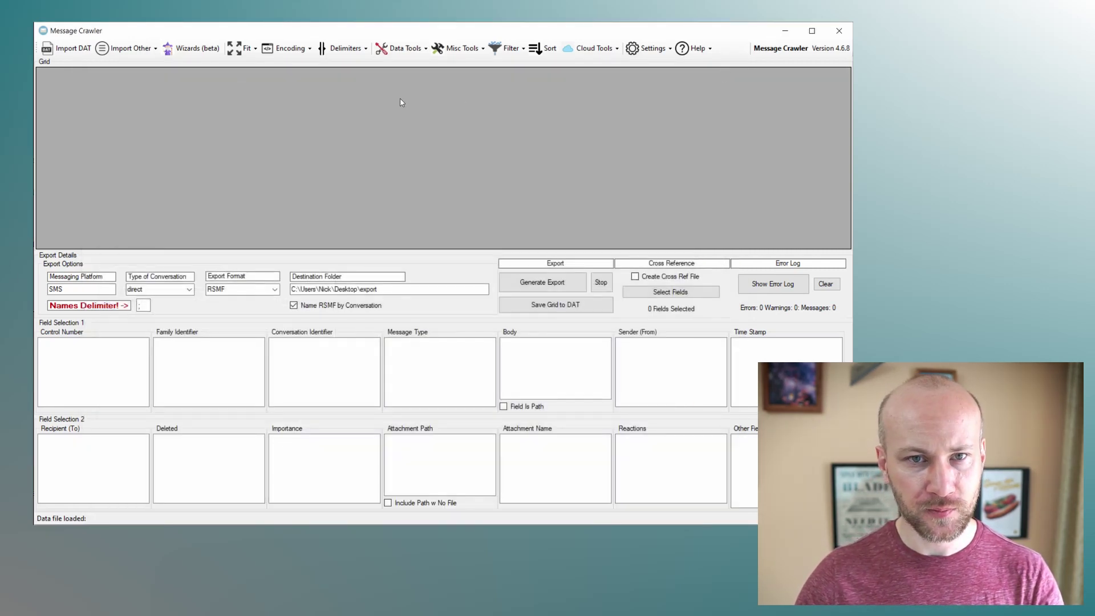
- Open the Cellebrite XML importer, review its SMS, MMS, Chat and InstantMessage options, then close it
click(125, 50)
click(146, 221)
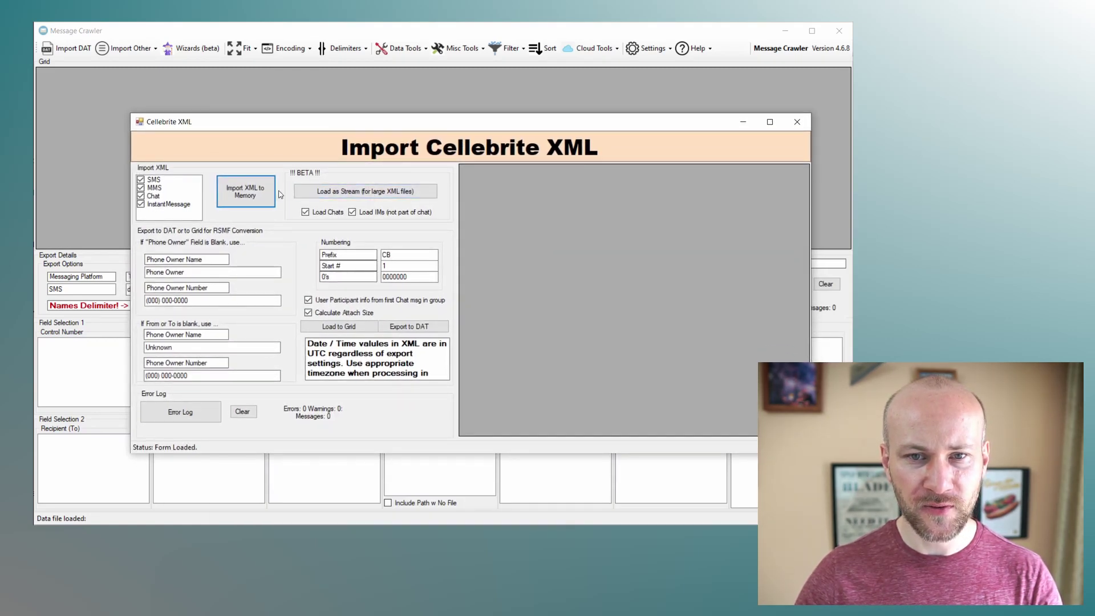
drag(383, 126, 375, 122)
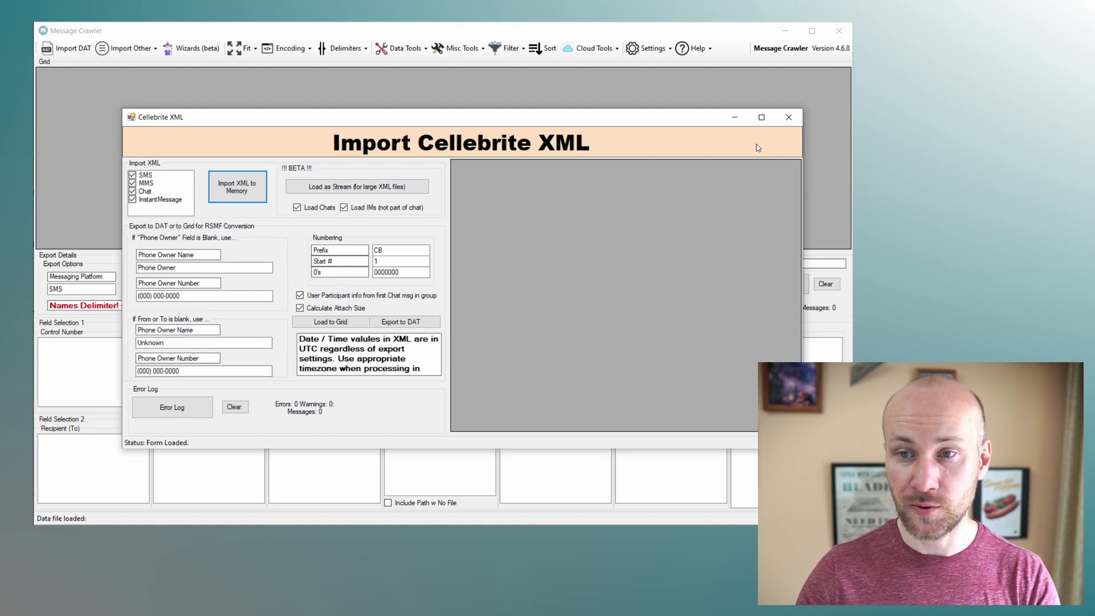
click(789, 118)
- Open and close the 'Instagram - Older JSON' importer, then reopen the Import Other list
click(130, 48)
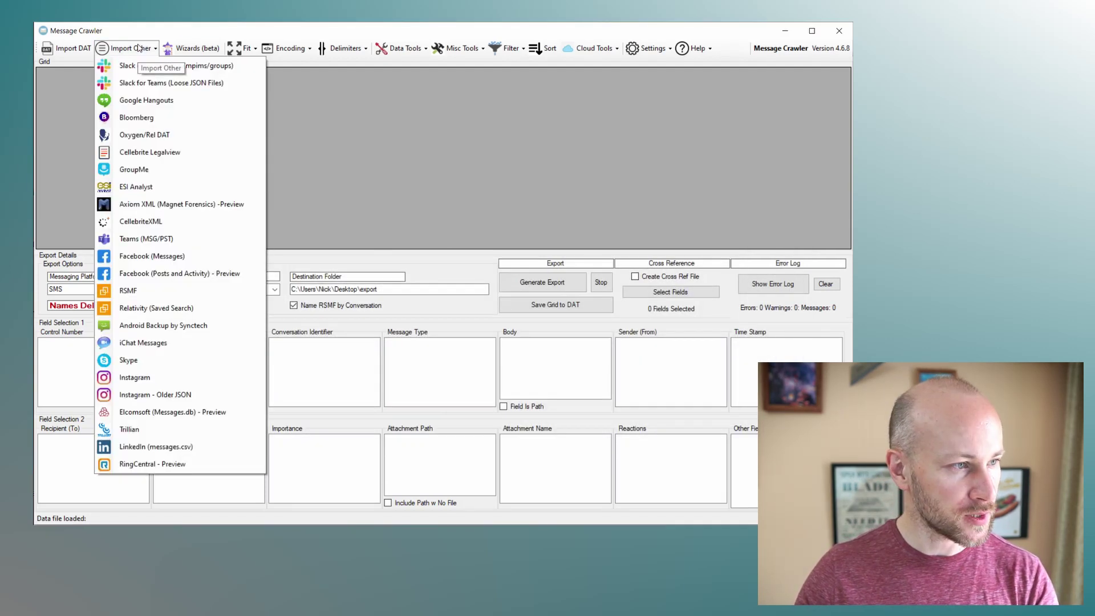
click(189, 396)
drag(481, 245, 361, 115)
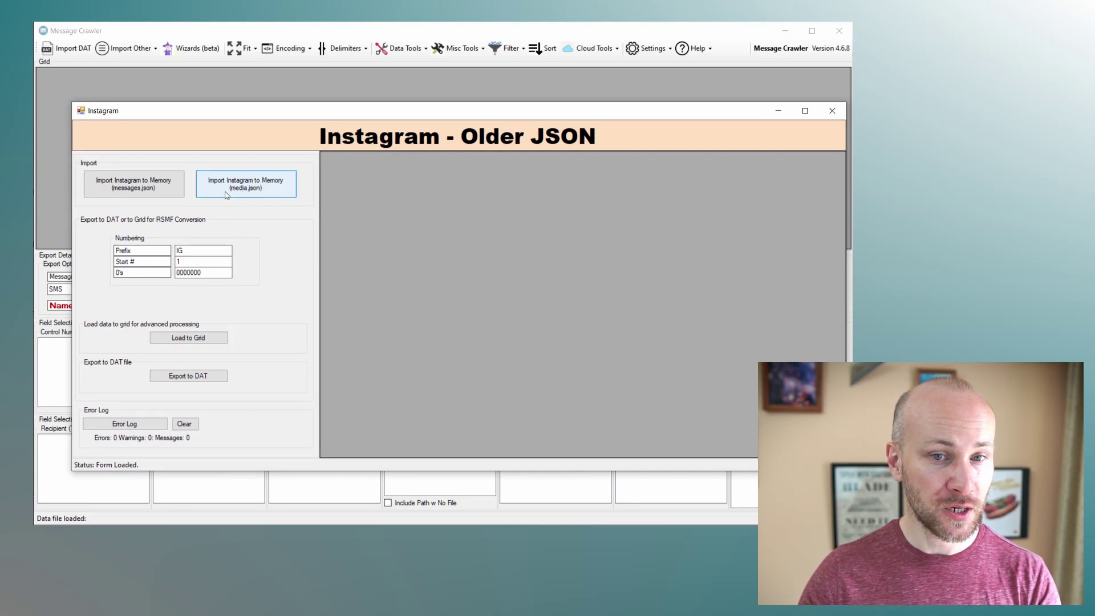
click(830, 117)
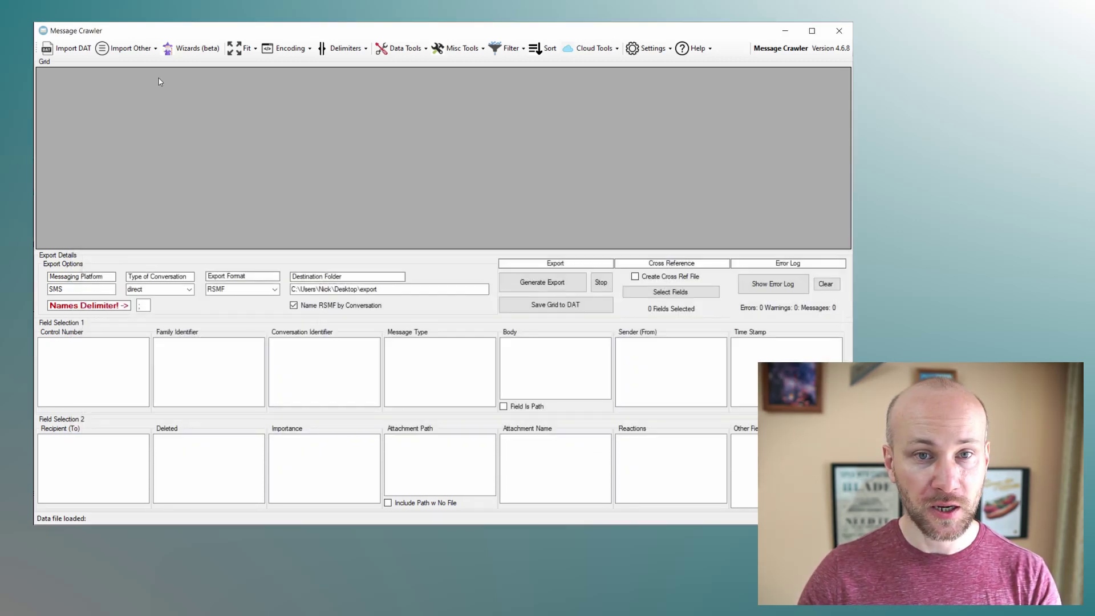
click(129, 47)
- Open the Instagram importer and inspect the 'Unknown' default in the From Name field
click(134, 377)
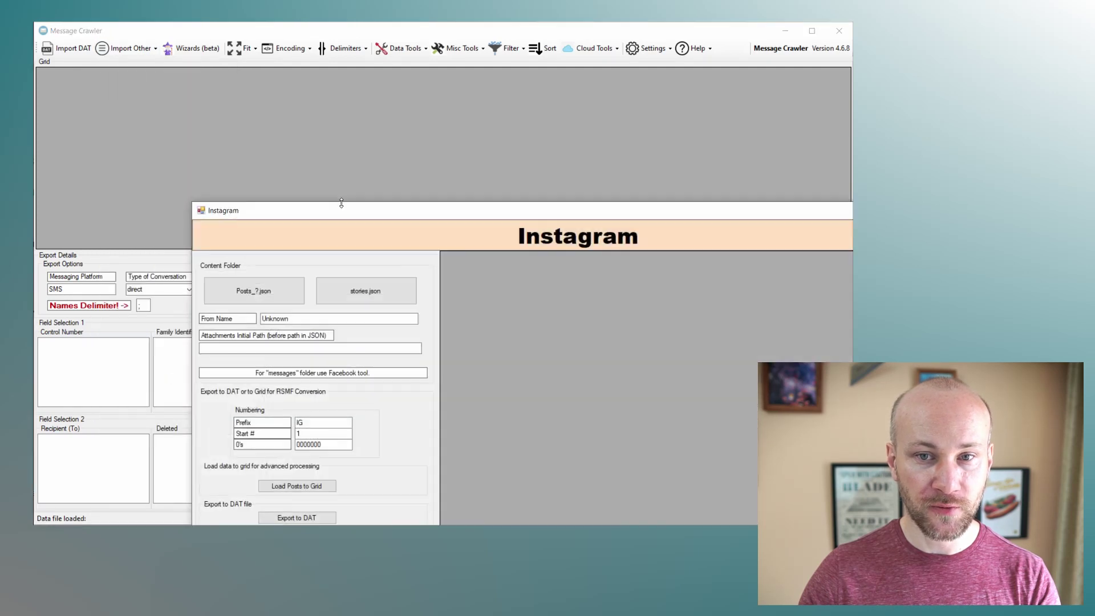
drag(339, 204, 249, 93)
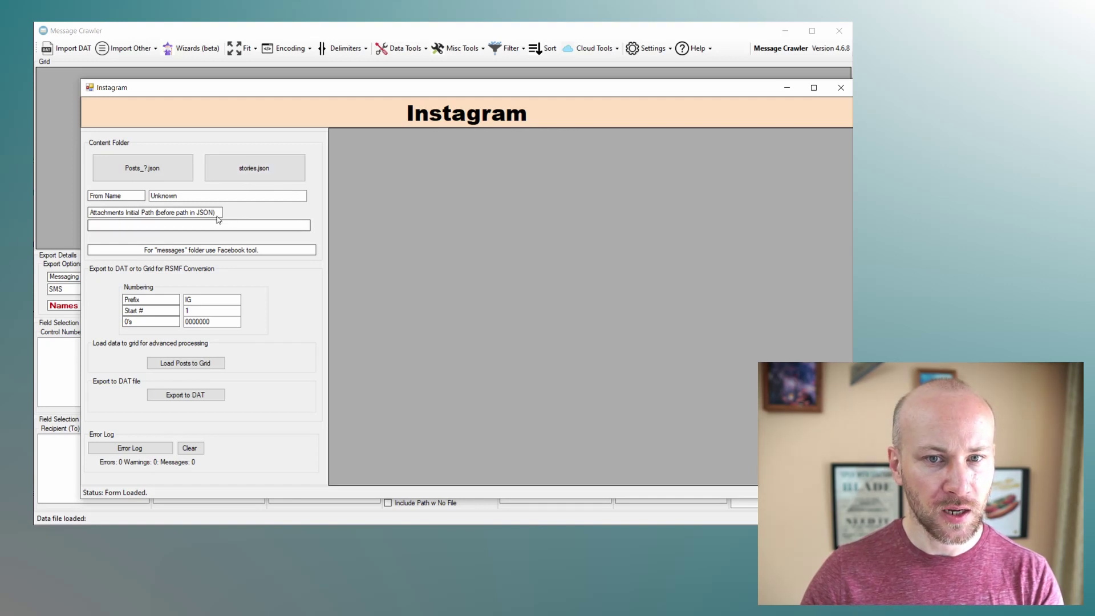
drag(182, 196, 130, 200)
click(193, 196)
double_click(192, 195)
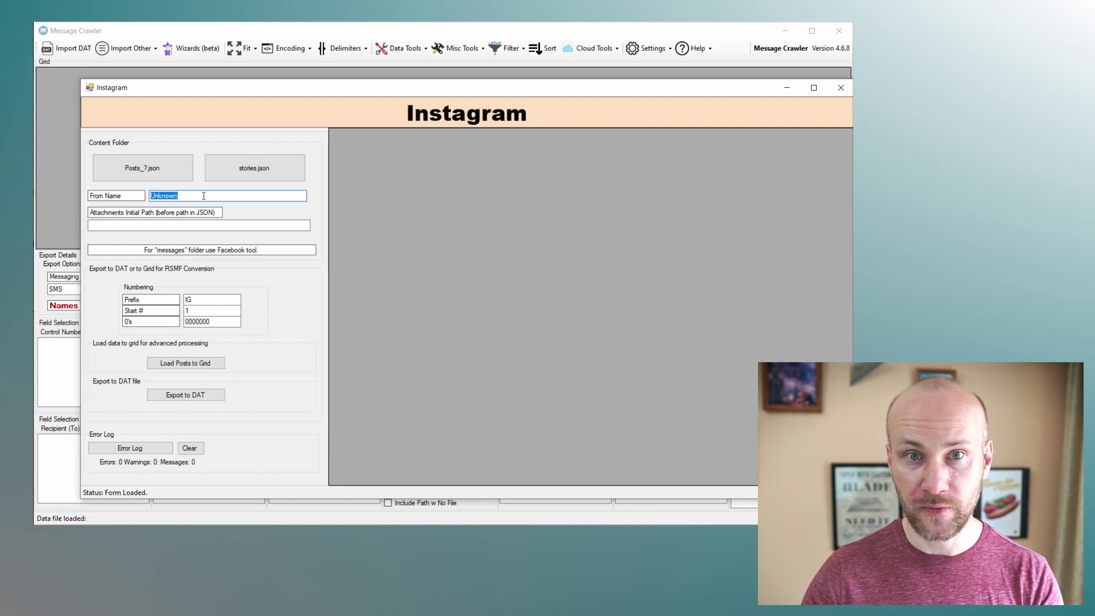
click(204, 196)
- Check the Attachments Initial Path field, then close the Instagram import dialog
click(146, 224)
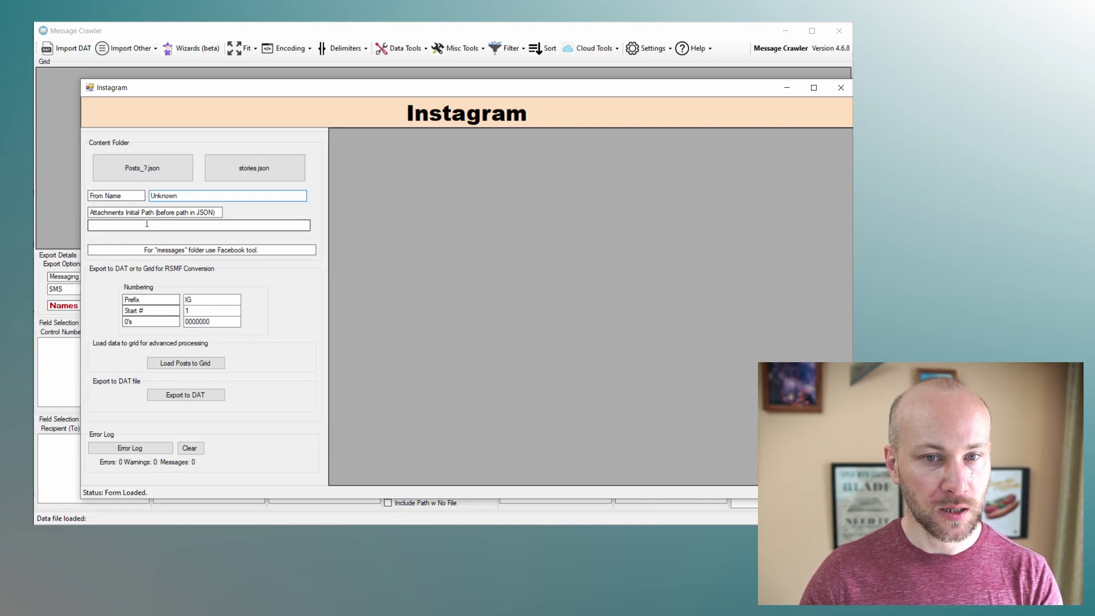
click(147, 223)
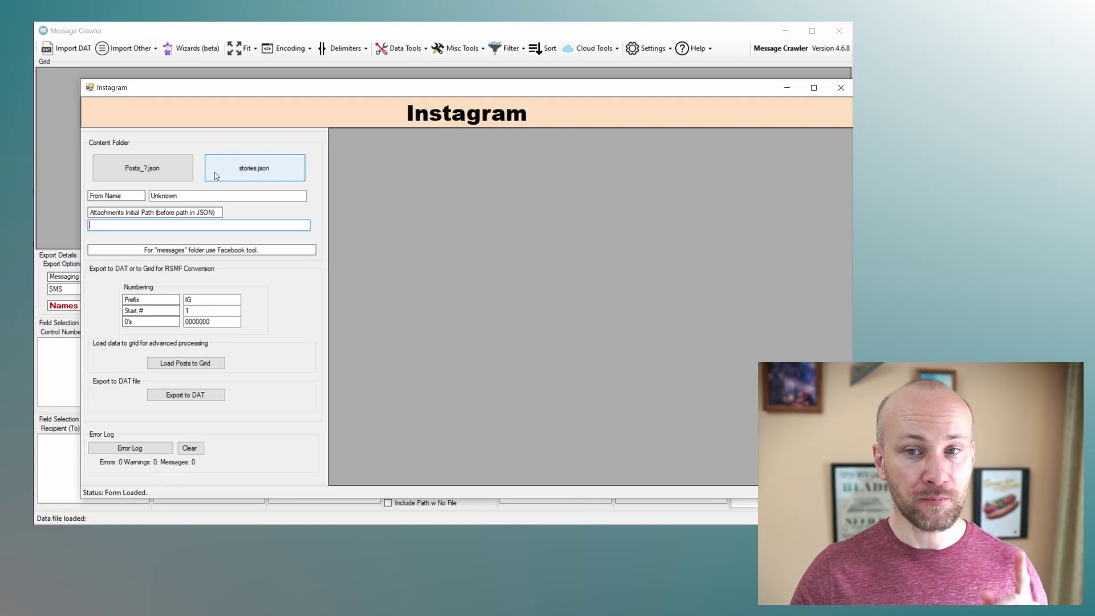
drag(436, 89, 404, 86)
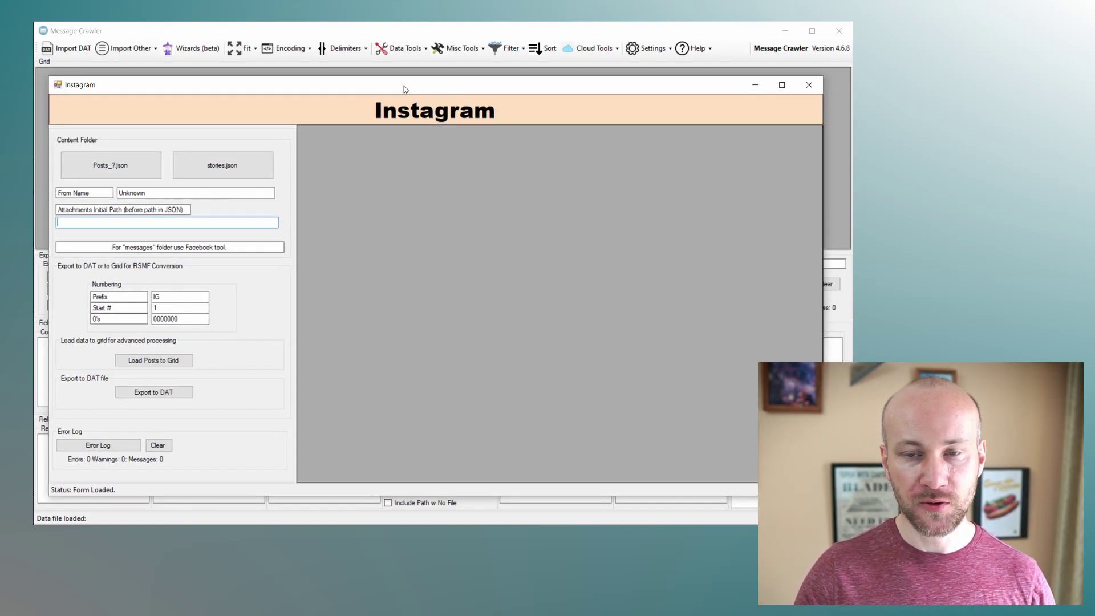
click(808, 85)
click(148, 50)
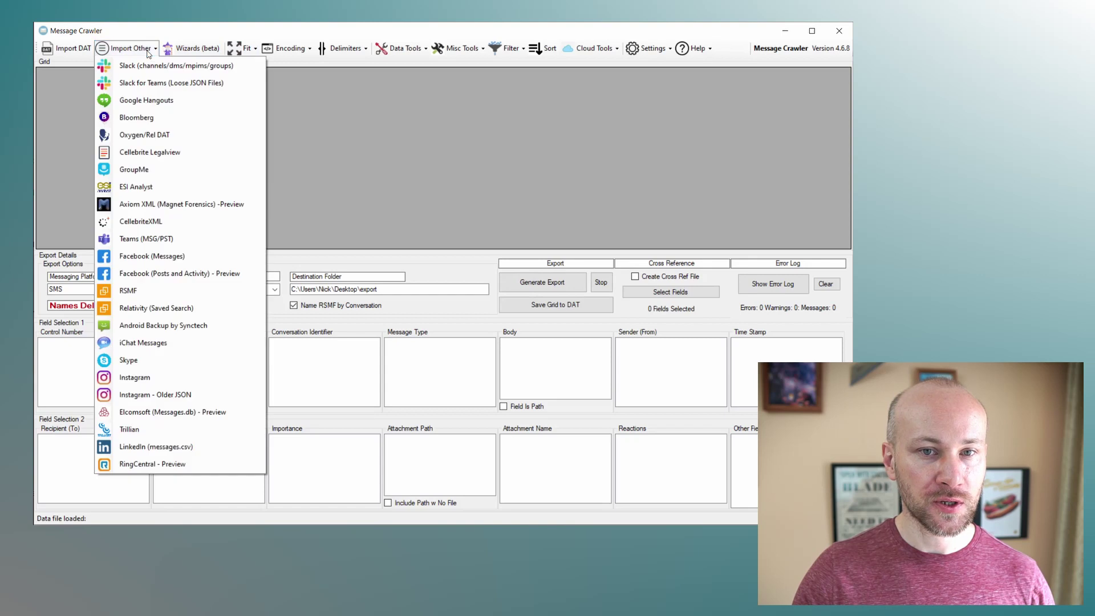
click(185, 256)
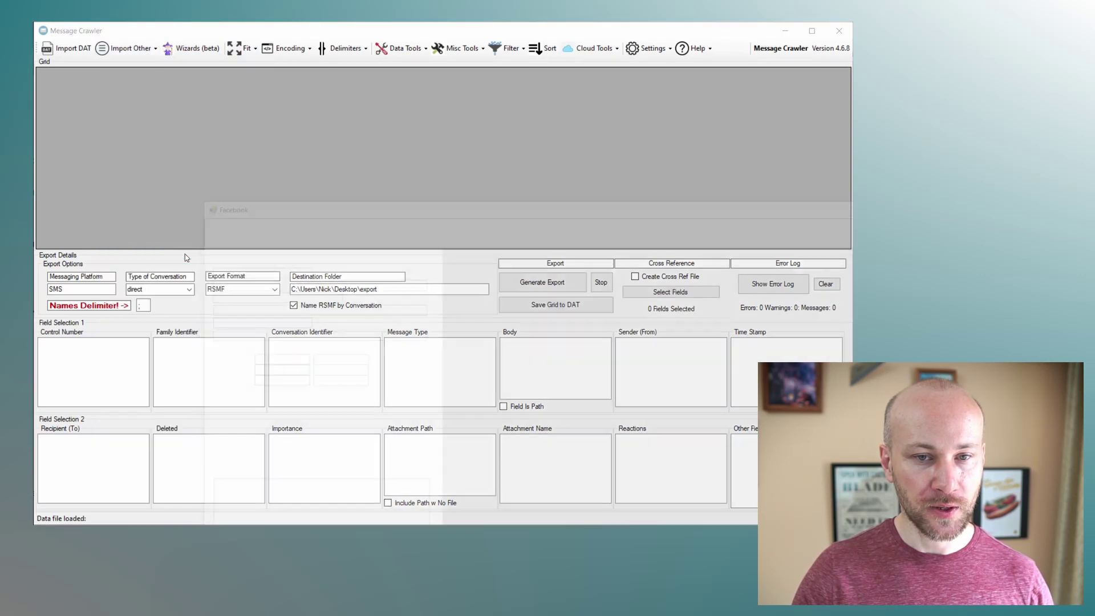
drag(420, 207, 285, 86)
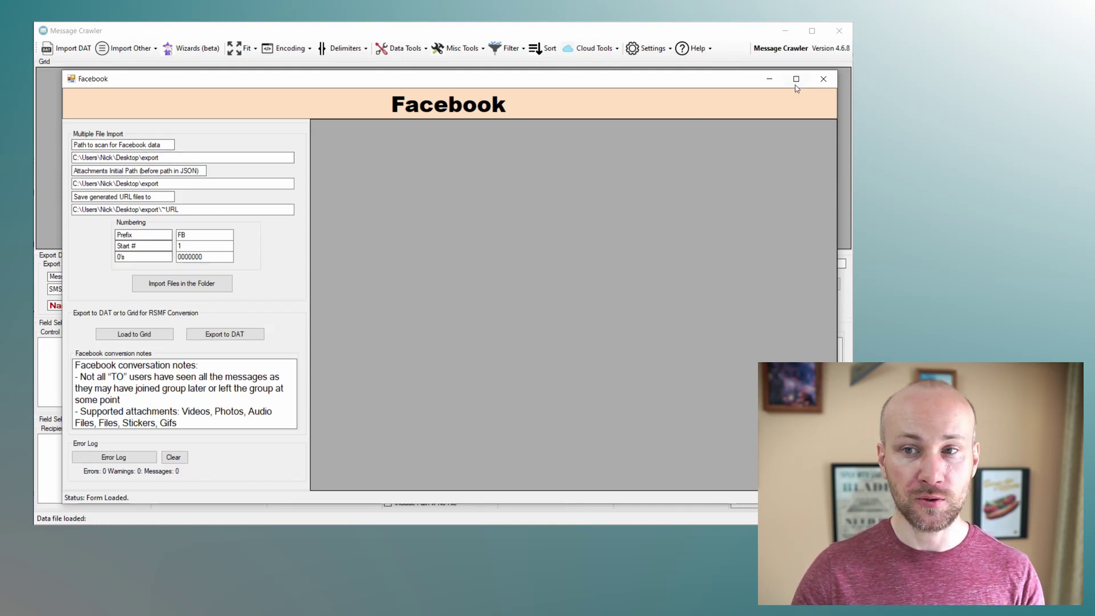
click(823, 83)
click(126, 48)
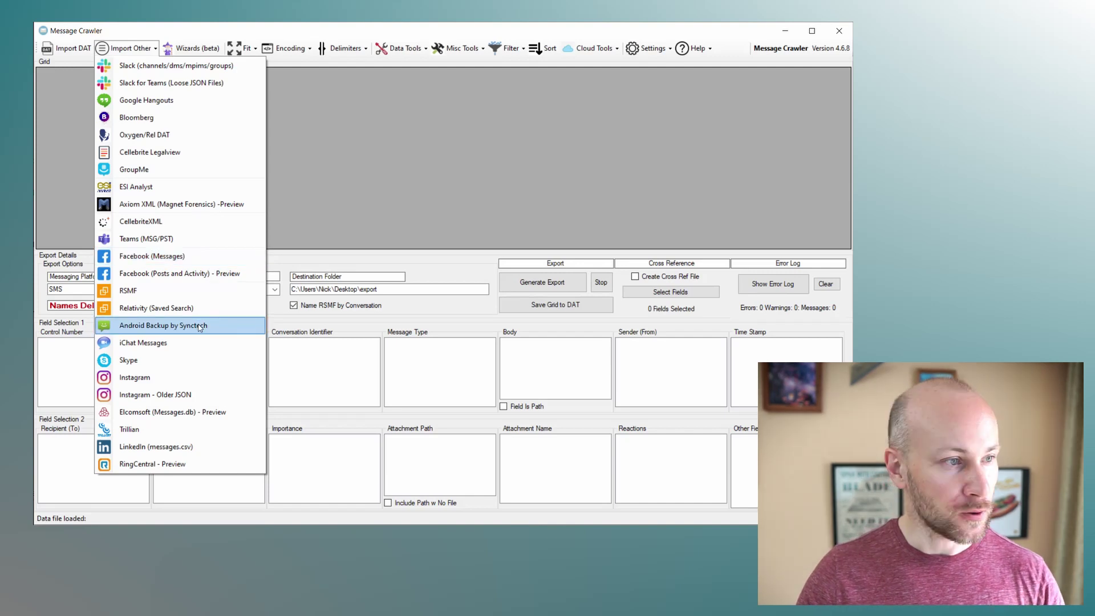
- Open the Android Backup by Synctech importer and position its window toward the upper-left
click(235, 330)
drag(519, 213, 402, 90)
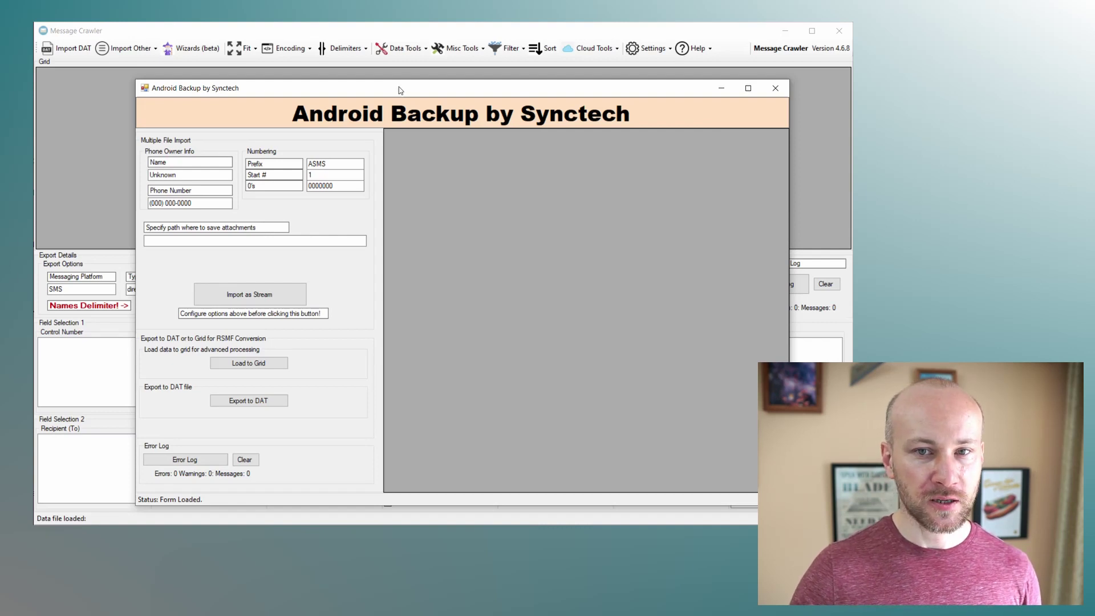
drag(401, 89, 390, 88)
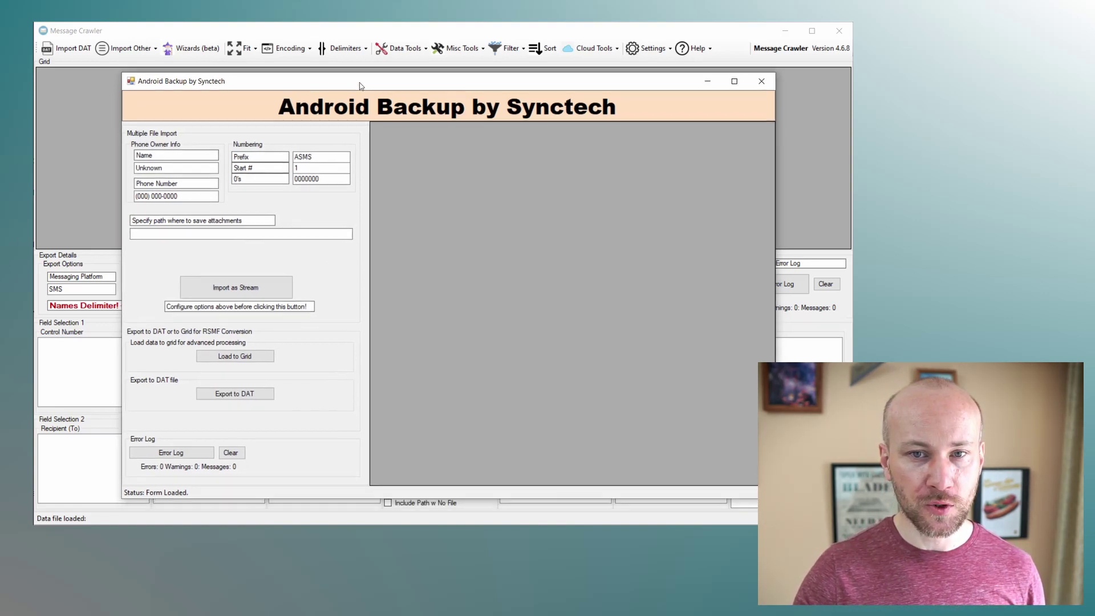
drag(366, 90, 362, 88)
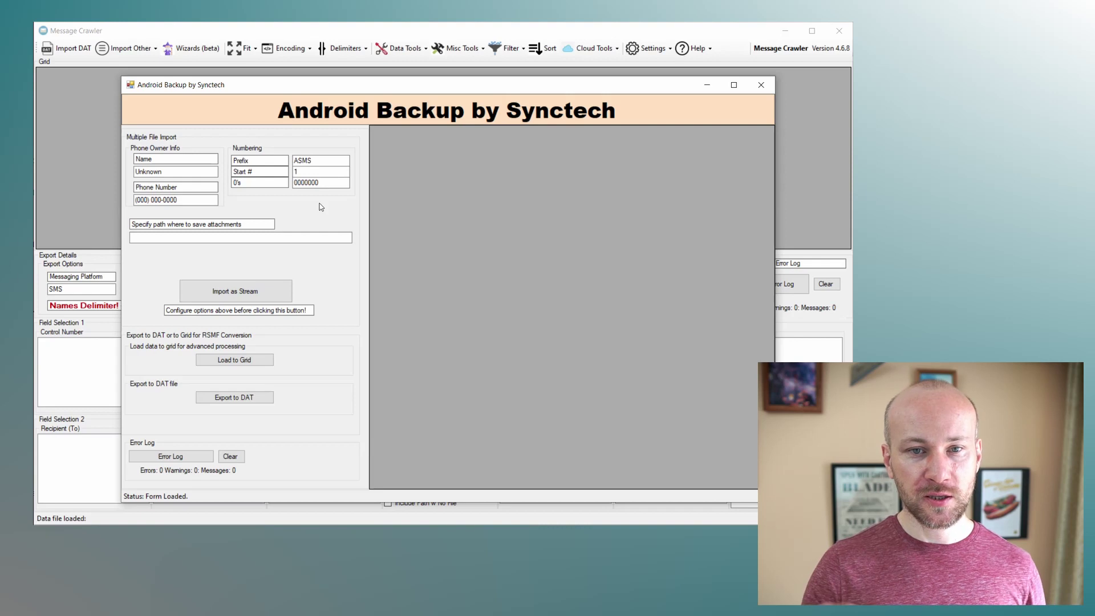